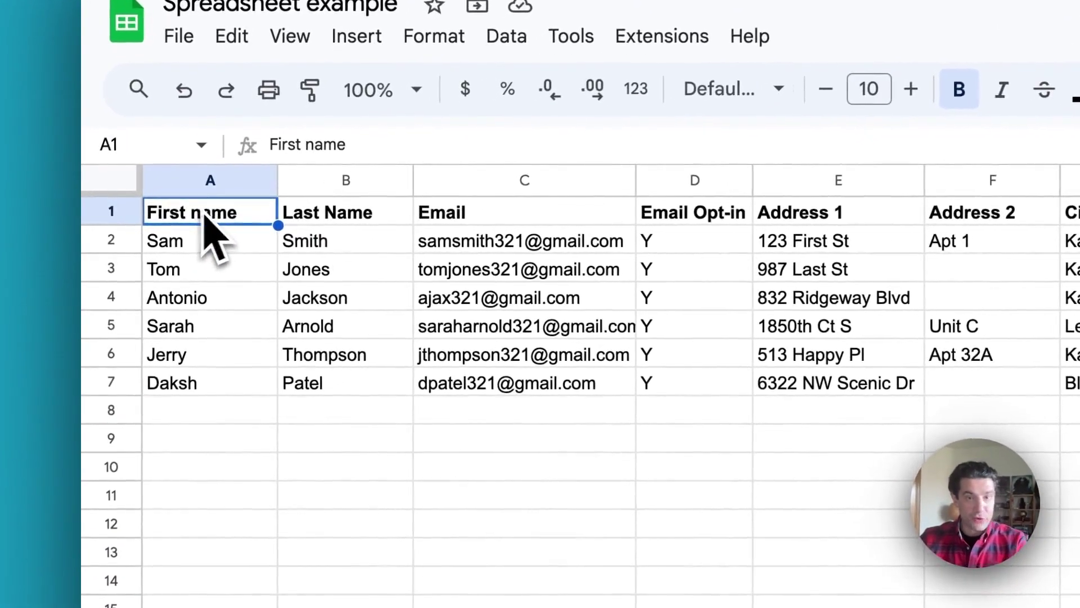
# - Review the Last Name, Address 1, Address 2 and tag list columns of the contact sheet
pyautogui.click(309, 221)
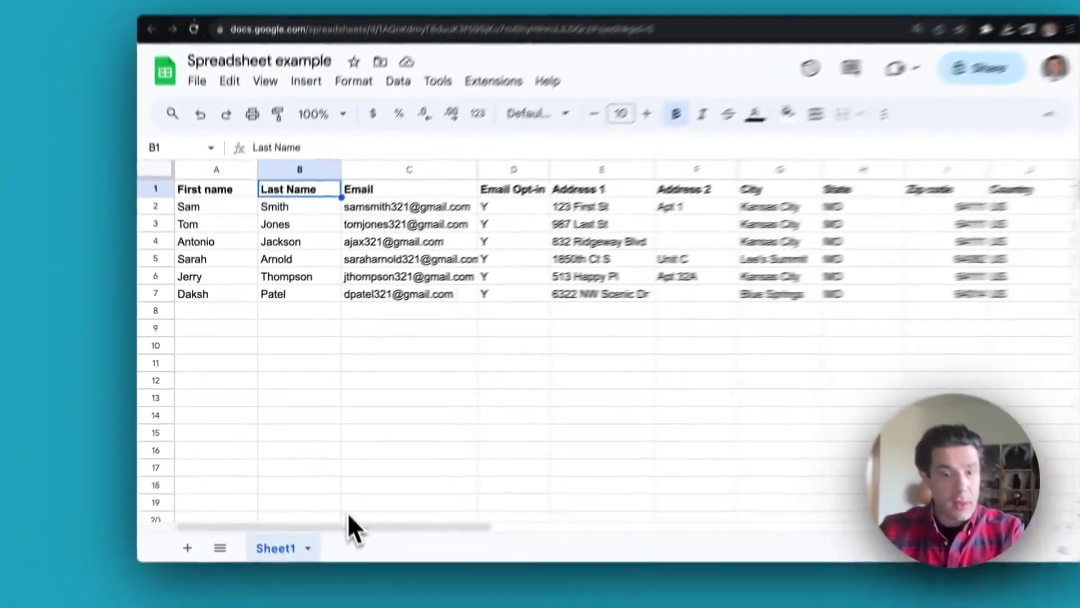
pyautogui.moveTo(347, 512); pyautogui.dragTo(394, 495)
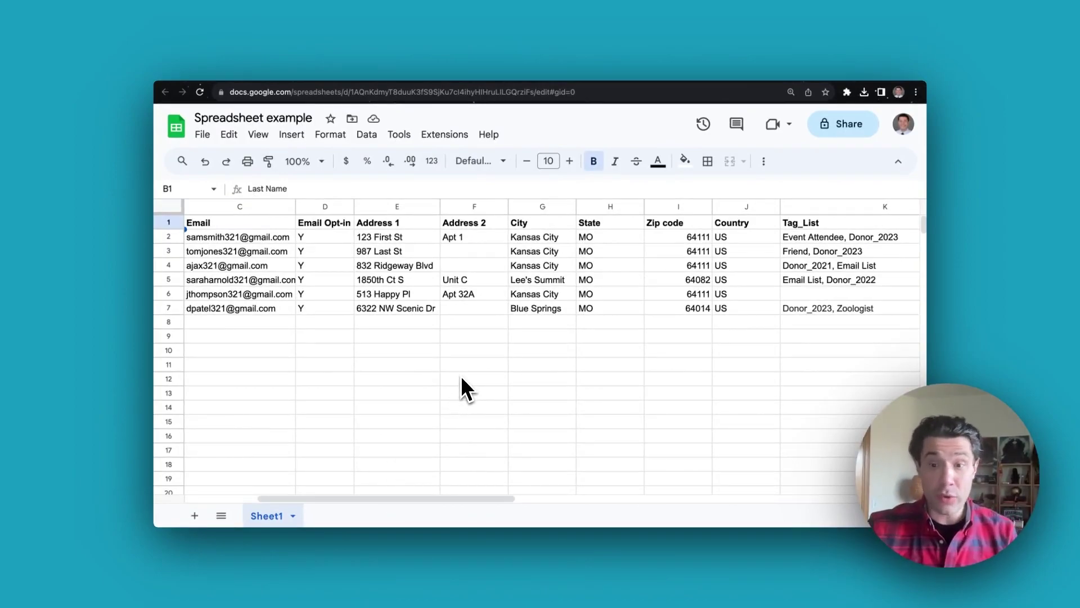
pyautogui.click(396, 225)
pyautogui.click(476, 227)
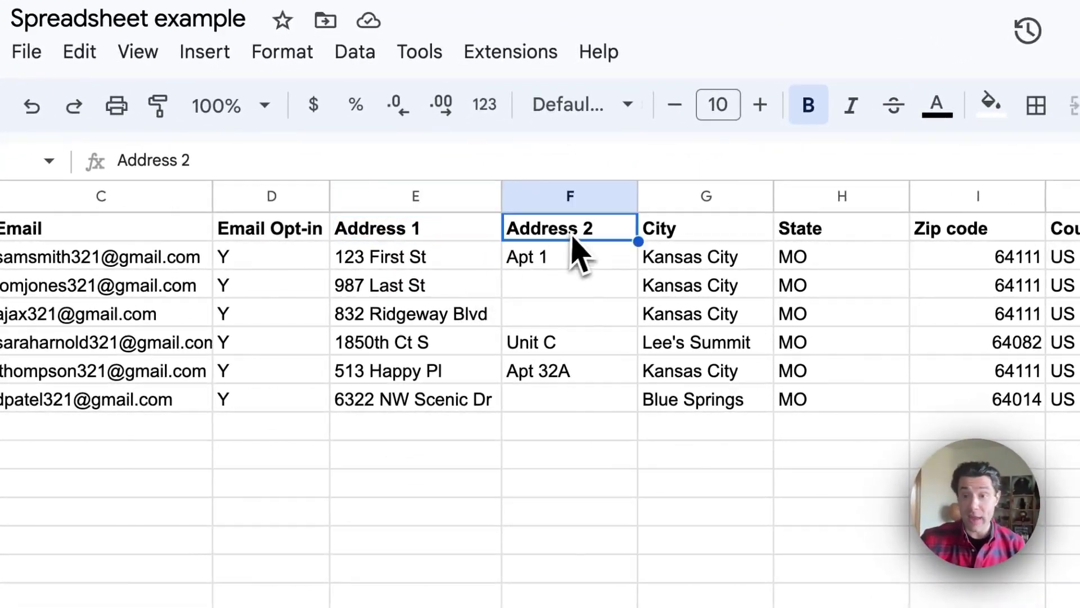
pyautogui.click(411, 264)
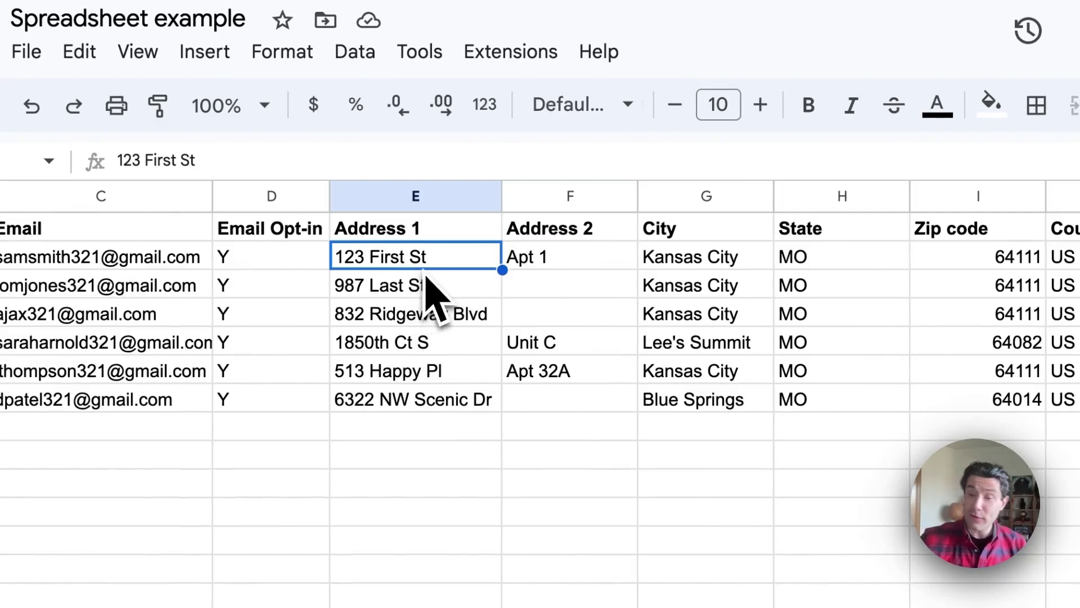
pyautogui.click(568, 262)
pyautogui.click(422, 264)
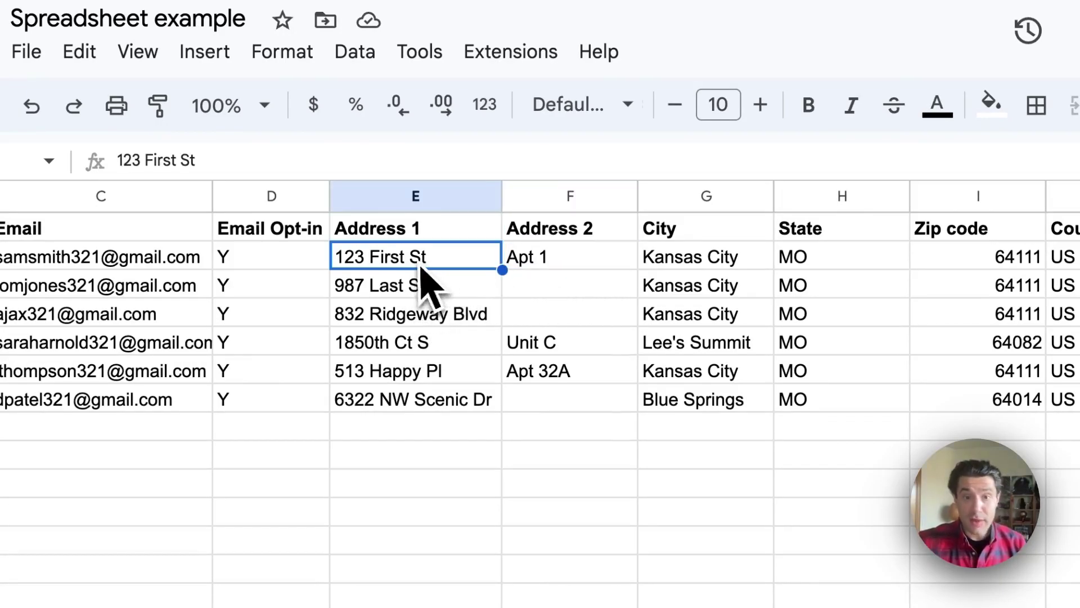
pyautogui.click(441, 233)
pyautogui.click(591, 231)
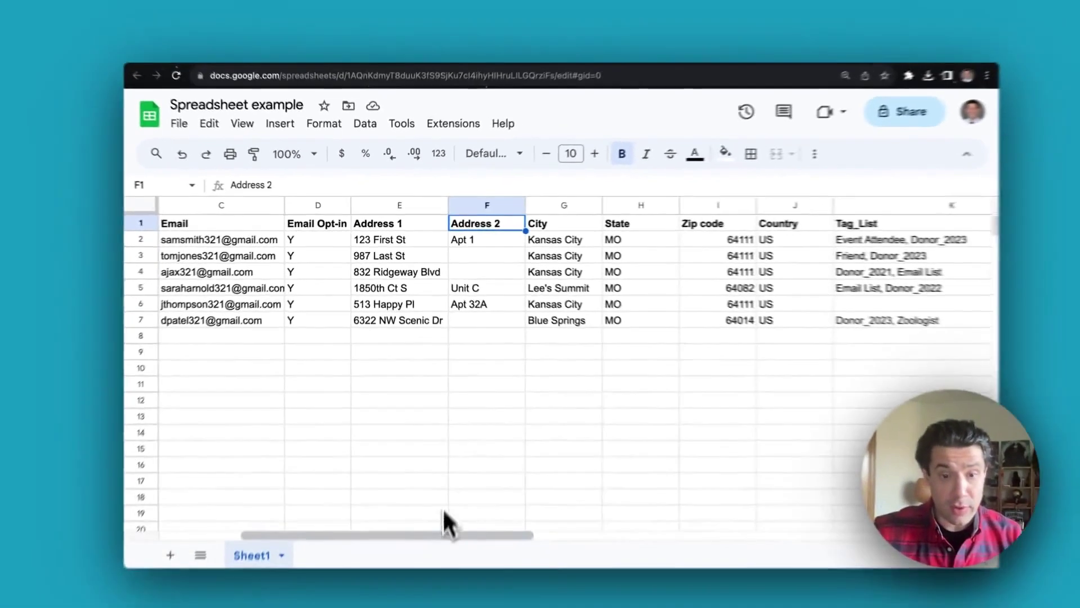
pyautogui.moveTo(444, 535); pyautogui.dragTo(552, 526)
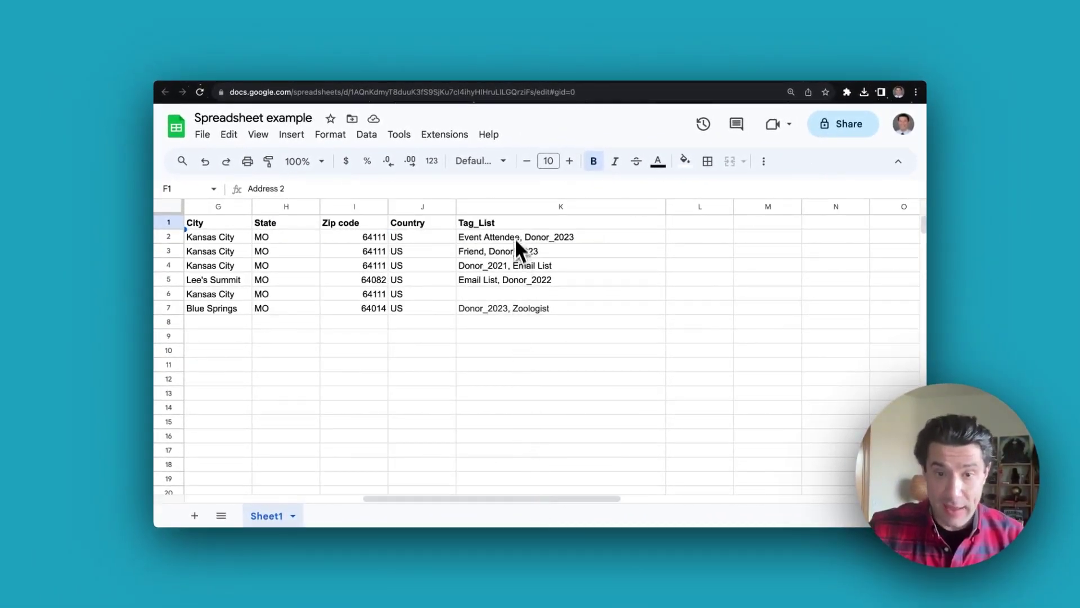
pyautogui.click(516, 239)
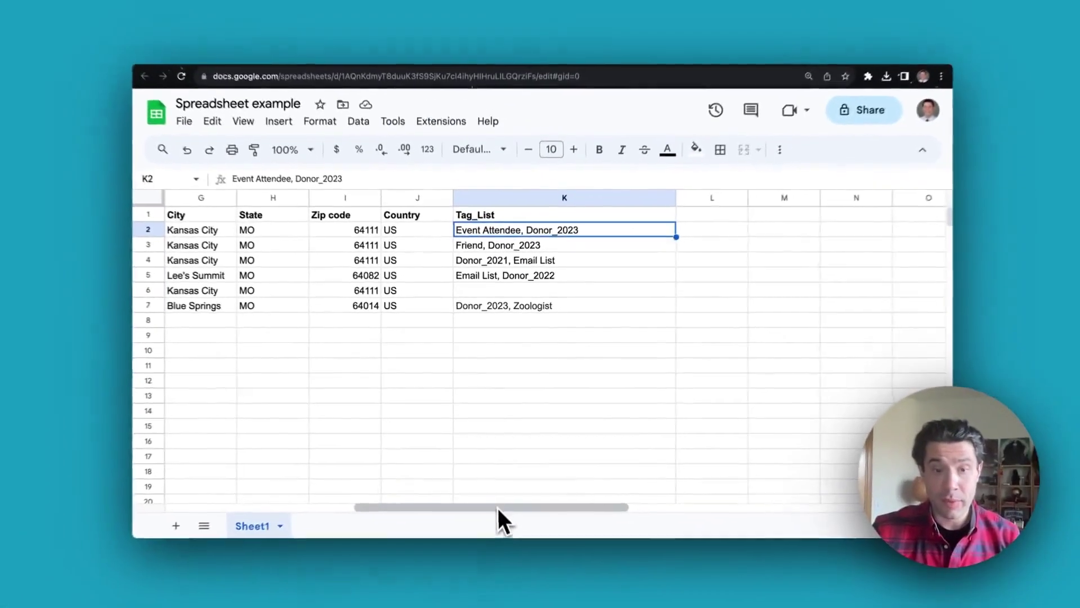
pyautogui.moveTo(501, 518); pyautogui.dragTo(281, 503)
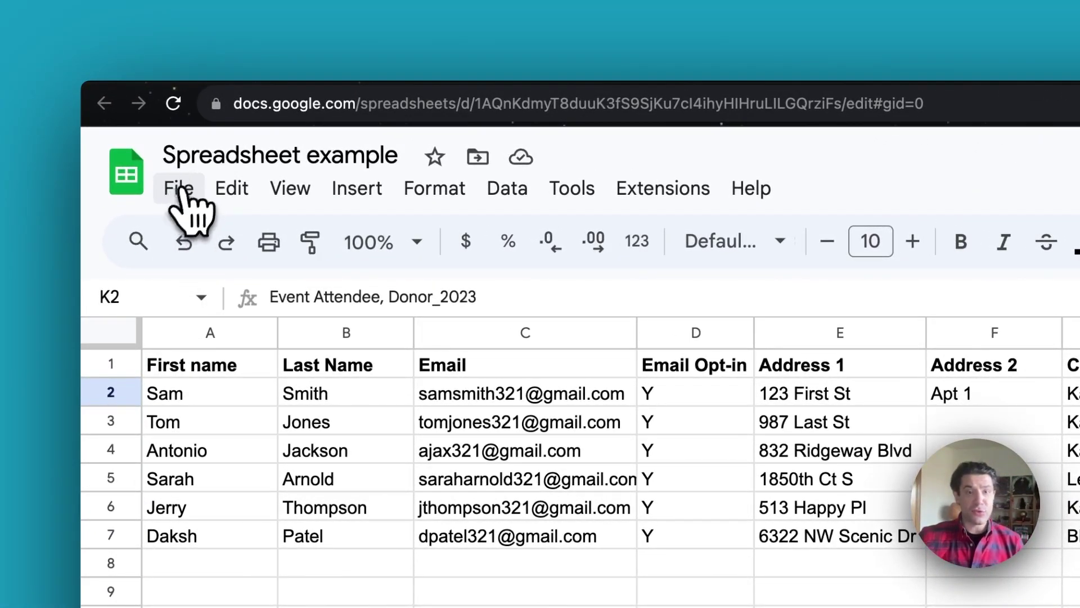
# - Download the contact sheet as a Comma Separated Values (.csv) file
pyautogui.click(181, 194)
pyautogui.moveTo(265, 520)
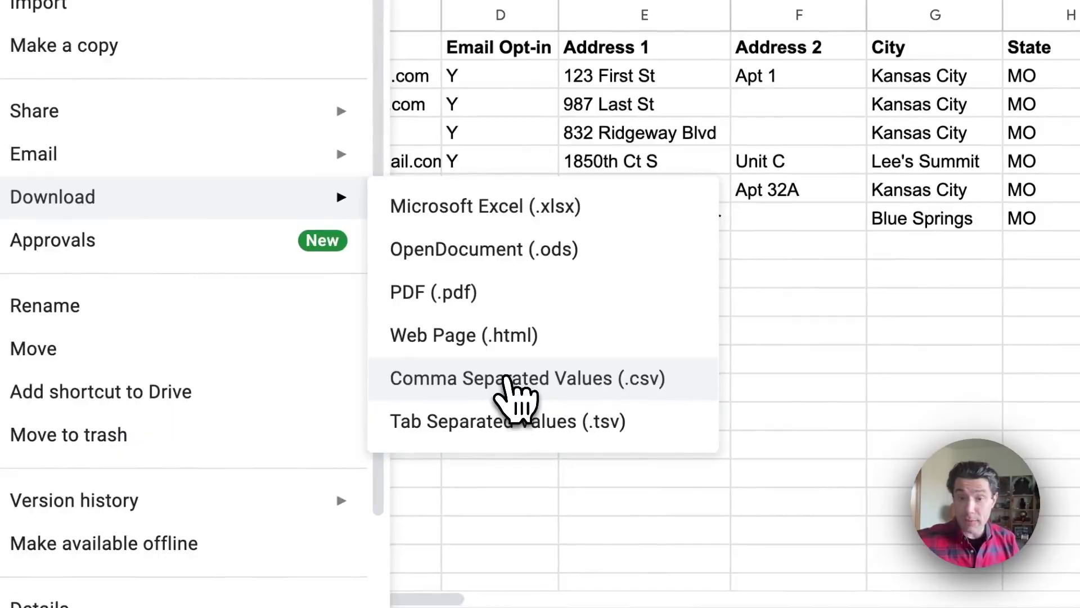
pyautogui.click(507, 377)
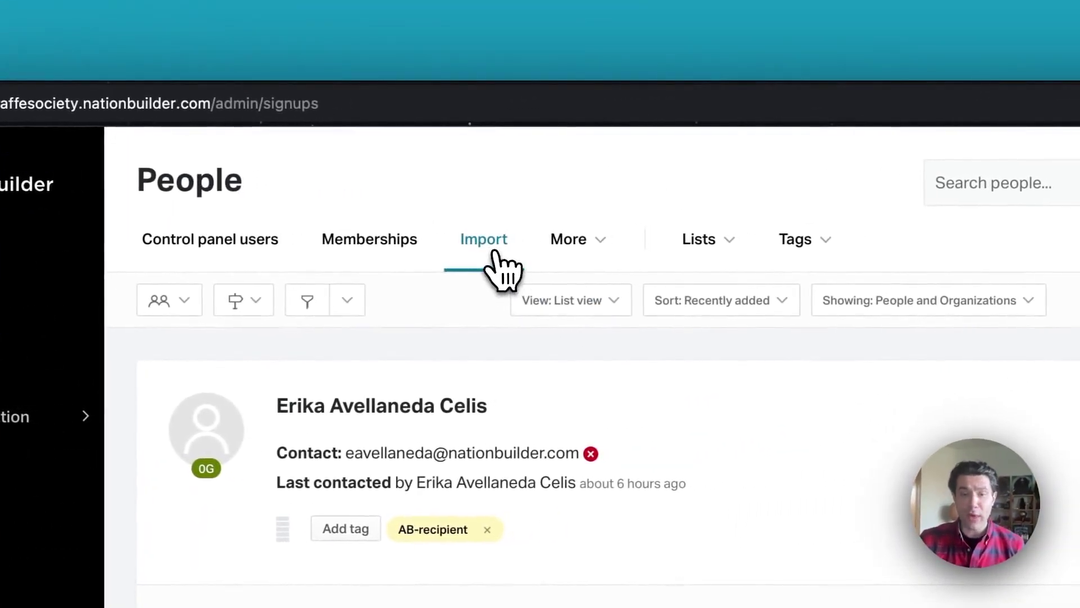
# - Upload 'Spreadsheet example - Sheet1 (2).csv' as a new People import
pyautogui.click(505, 254)
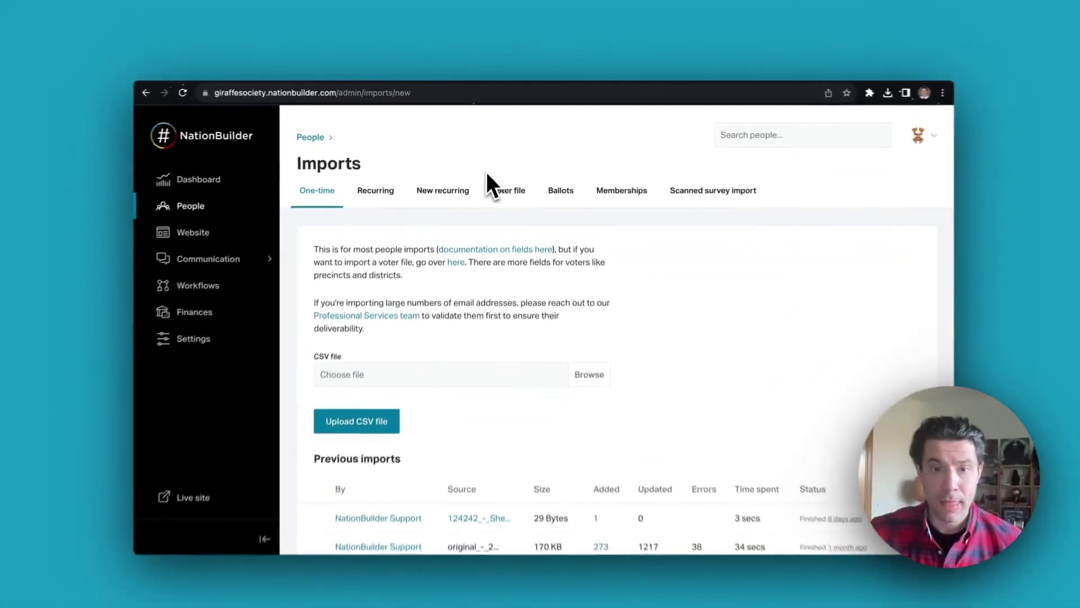
pyautogui.scroll(-5, 487, 175)
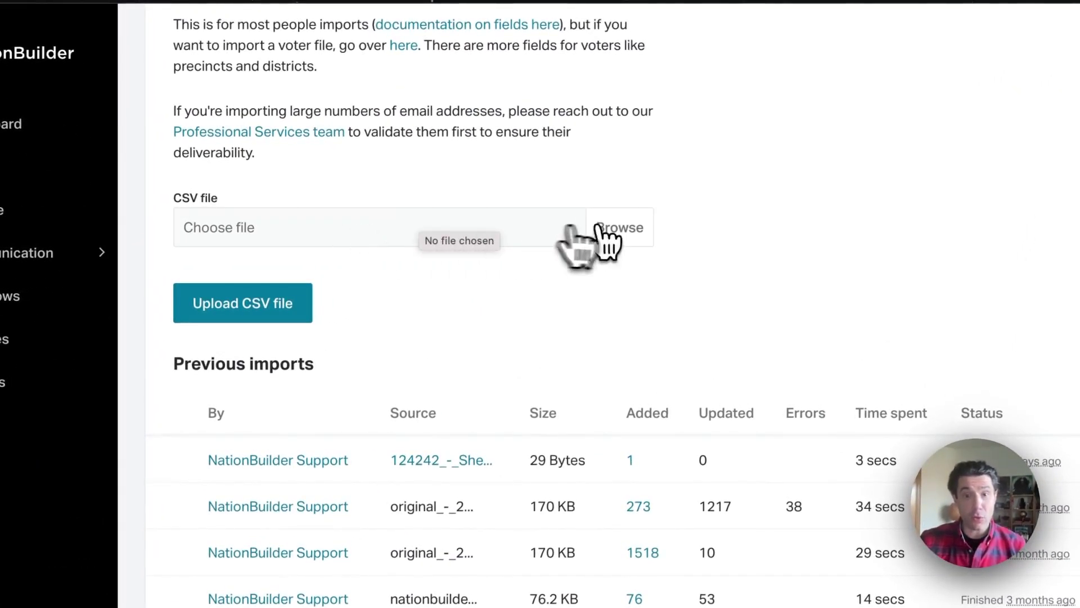
pyautogui.click(622, 234)
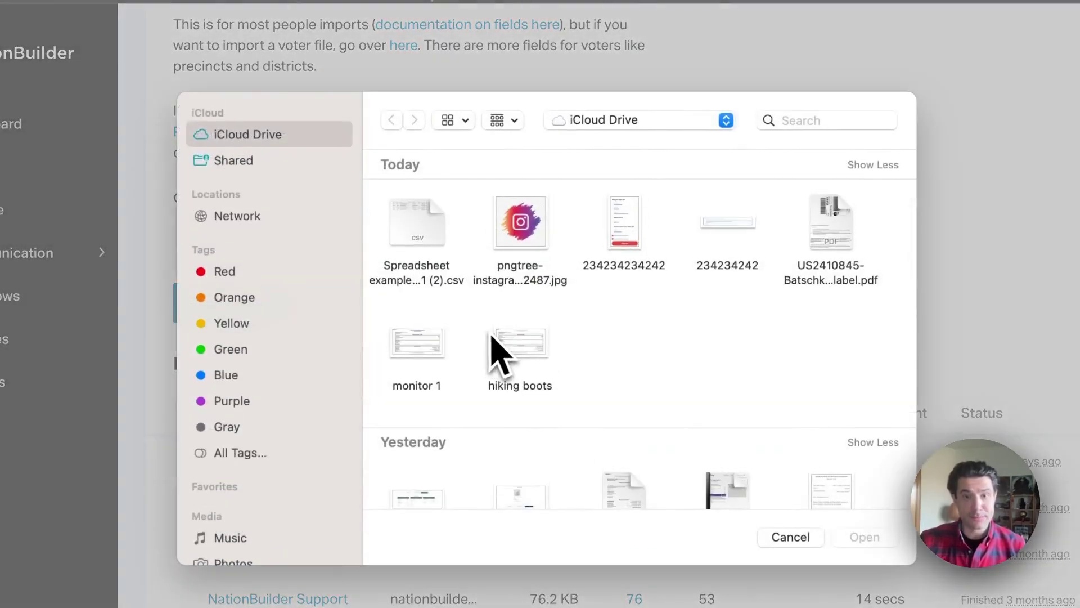
pyautogui.click(438, 264)
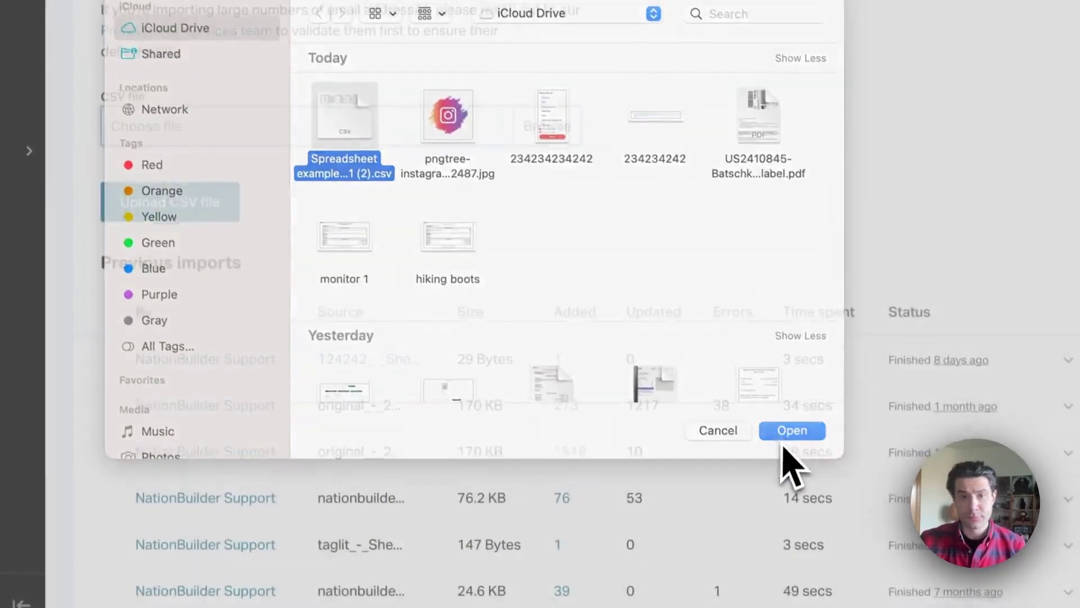
pyautogui.click(790, 431)
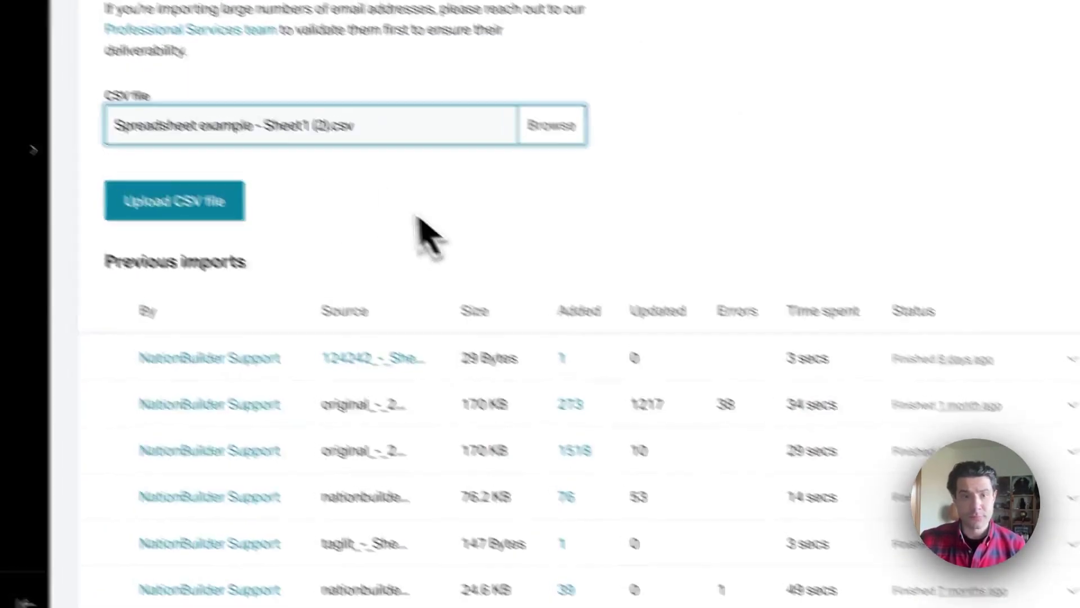
pyautogui.click(186, 211)
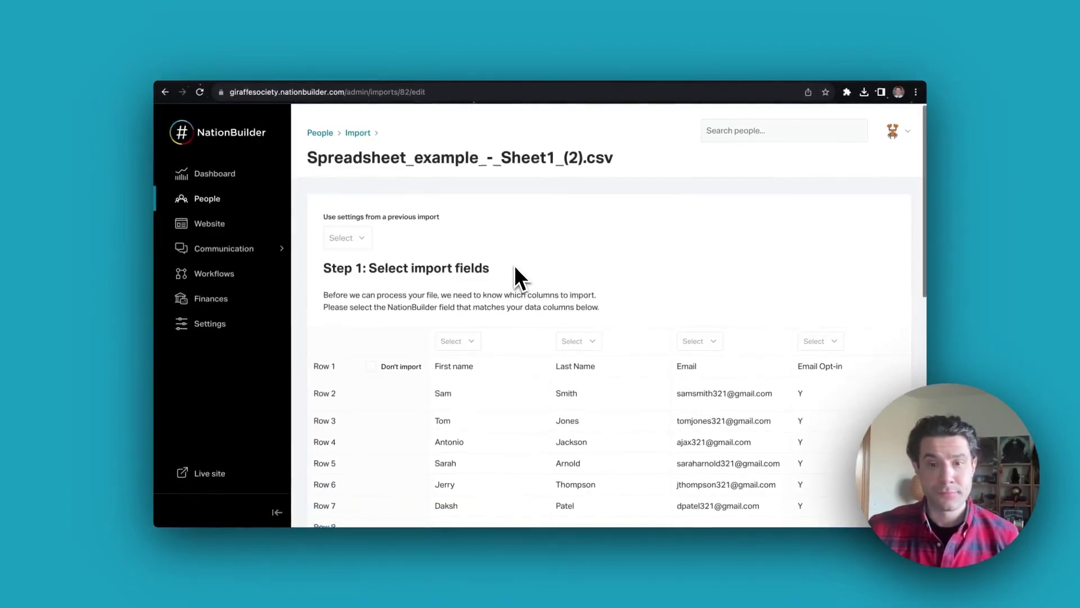
# - Skip the header row and map First name and Last Name to first_name and last_name
pyautogui.scroll(-3, 515, 265)
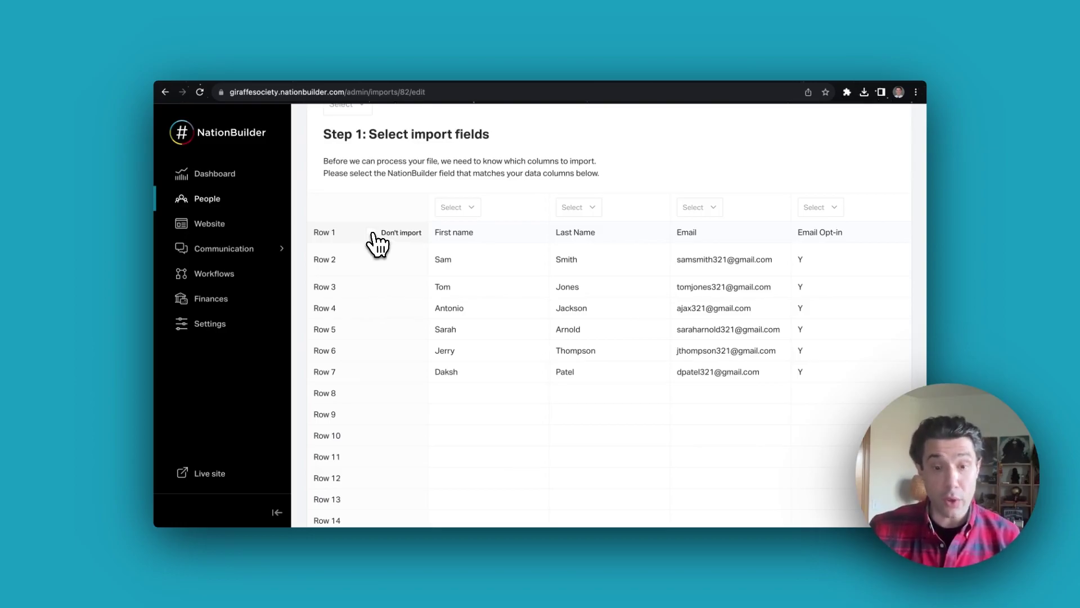
pyautogui.click(373, 233)
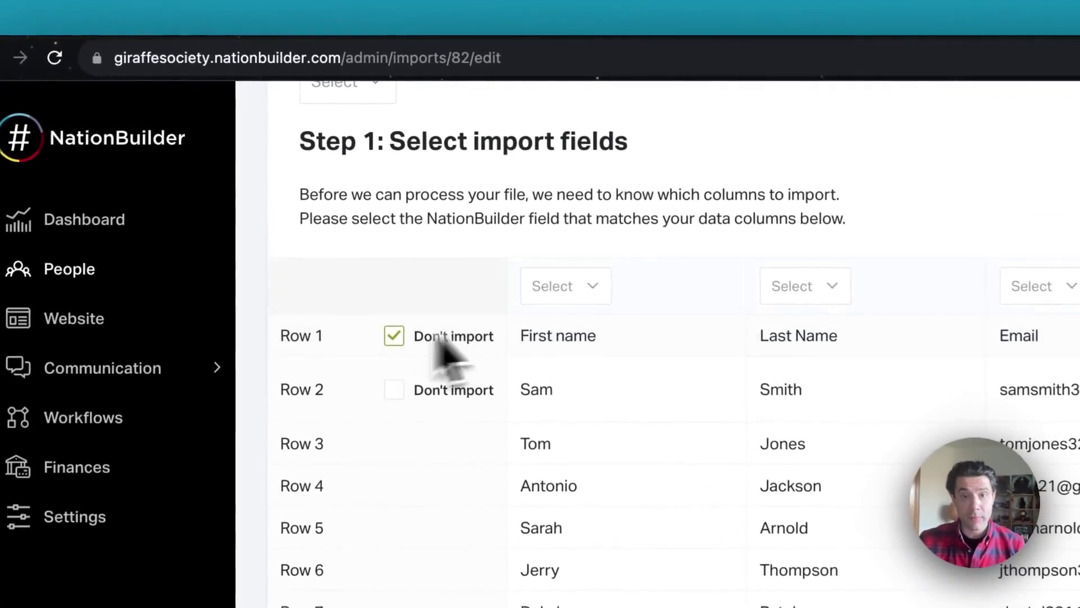
pyautogui.click(599, 294)
pyautogui.write('first')
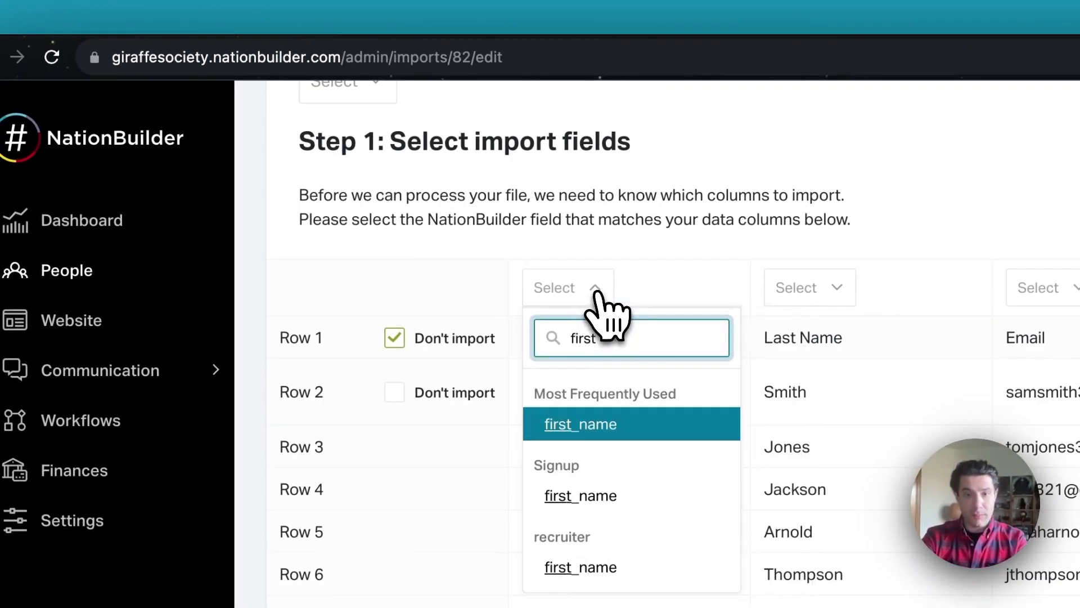
pyautogui.press('Return')
pyautogui.press('Tab')
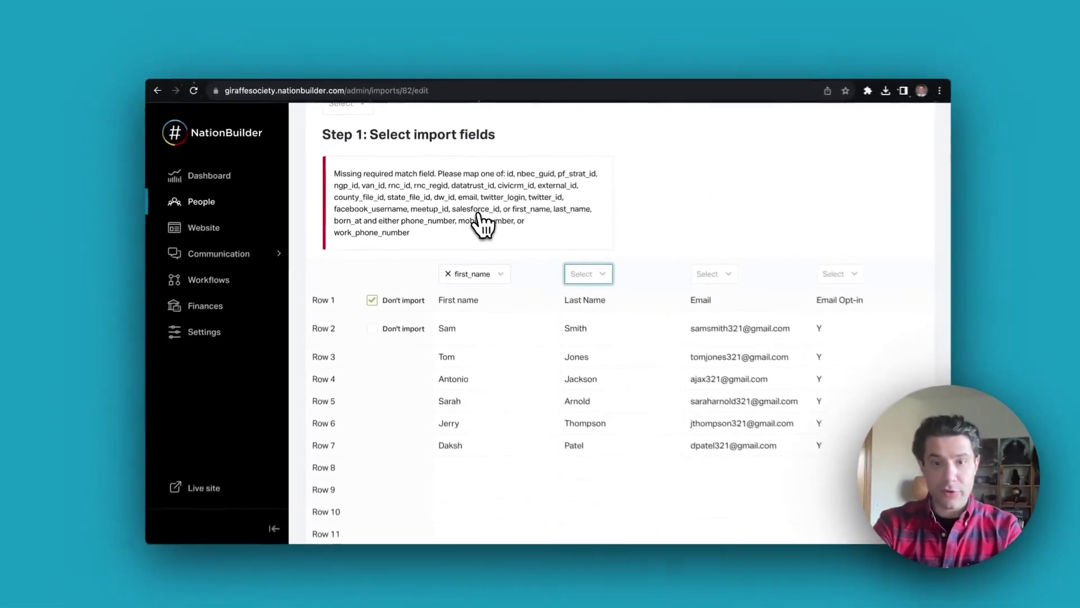
pyautogui.write('last')
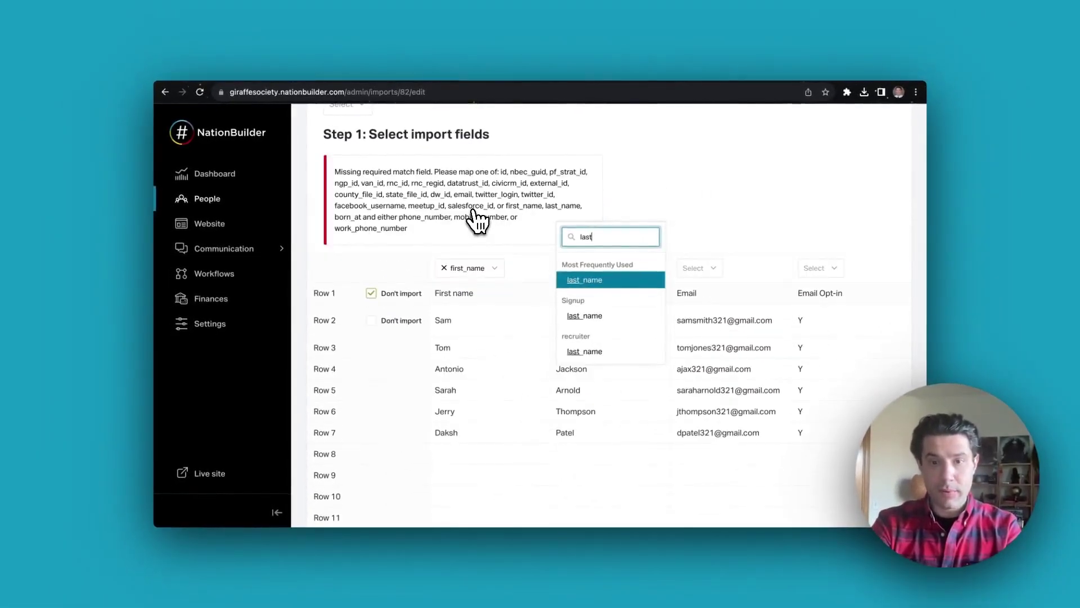
pyautogui.press('Return')
# - Map Email, opt-in, Address 1 and Address 2 to email, email_opt_in, address1 and address2
pyautogui.press('Tab')
pyautogui.write('email')
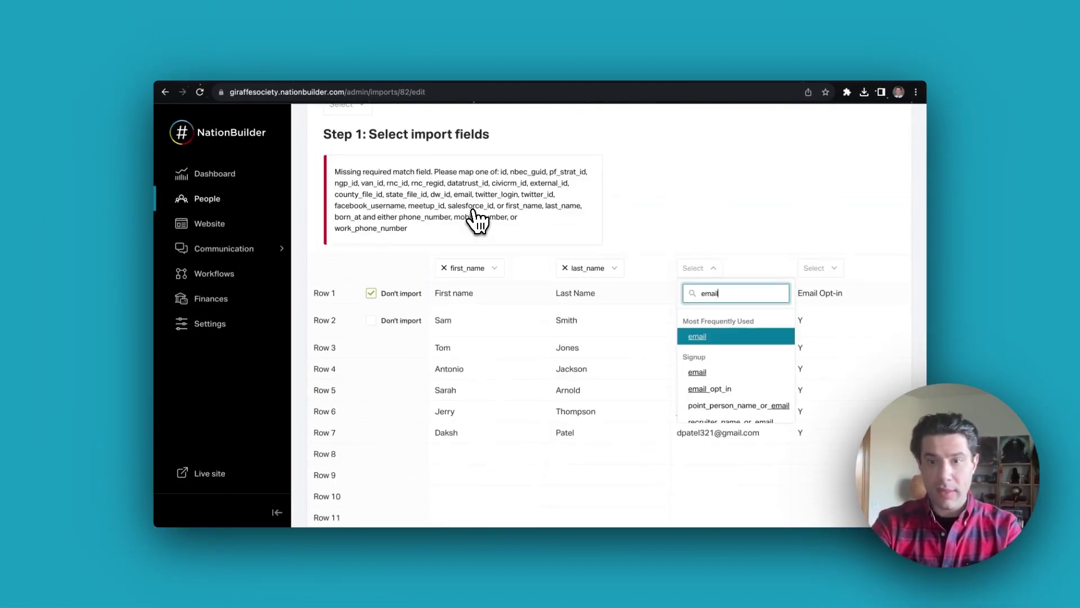
pyautogui.press('Return')
pyautogui.press('Tab')
pyautogui.write('opt')
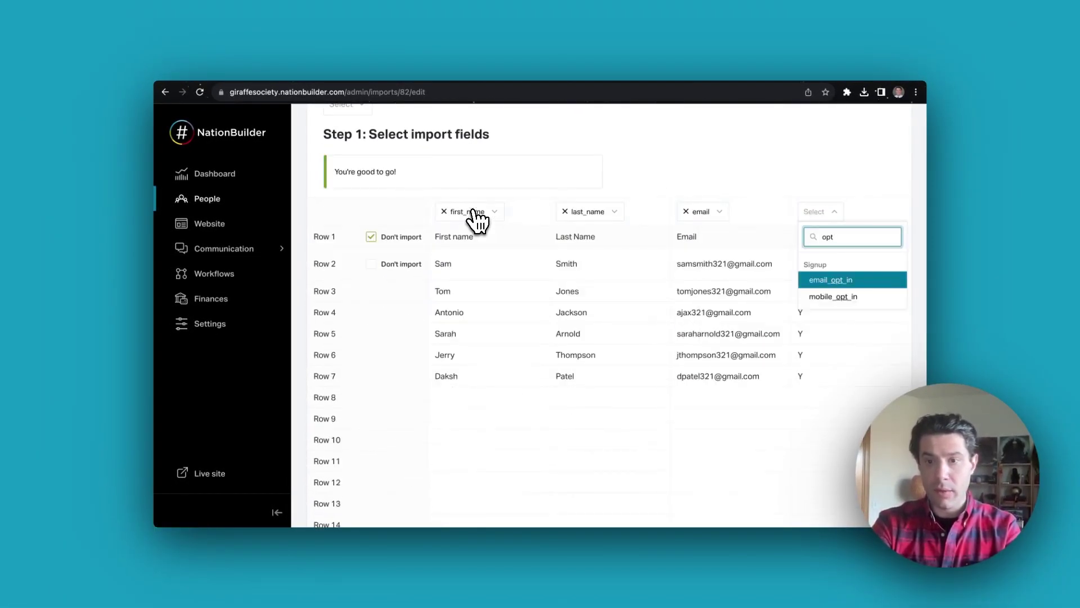
pyautogui.press('Return')
pyautogui.press('Tab')
pyautogui.write('addr')
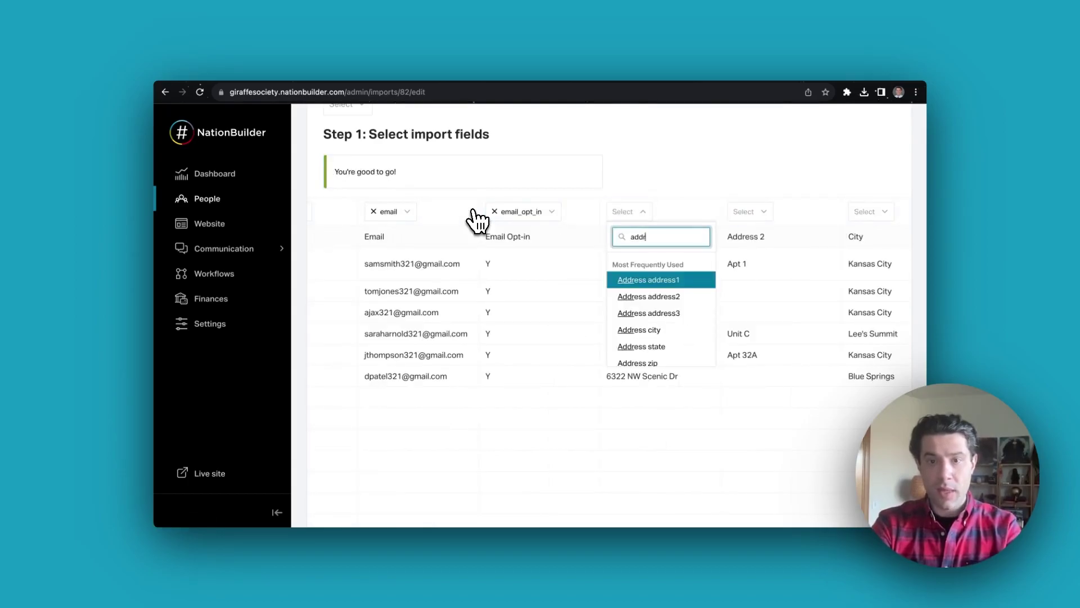
pyautogui.write('es')
pyautogui.press('Return')
pyautogui.press('Tab')
pyautogui.write('ad')
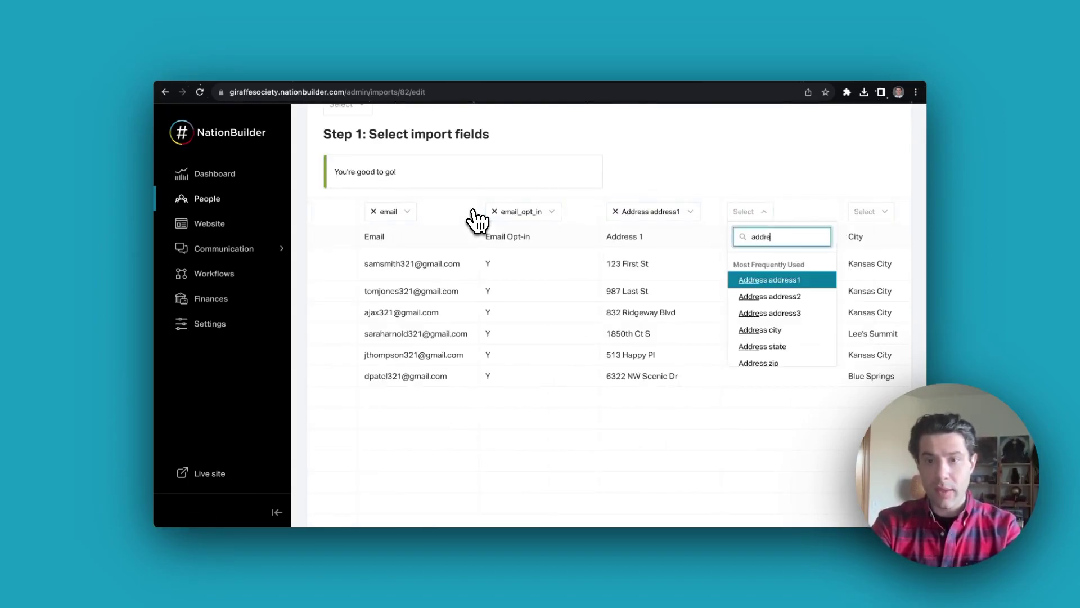
pyautogui.write('dres')
pyautogui.press('Down')
pyautogui.press('Return')
# - Map City, State, Zip, Country and Tag_List to city, state, zip, country_code and tag_list
pyautogui.press('Tab')
pyautogui.write('cuty')
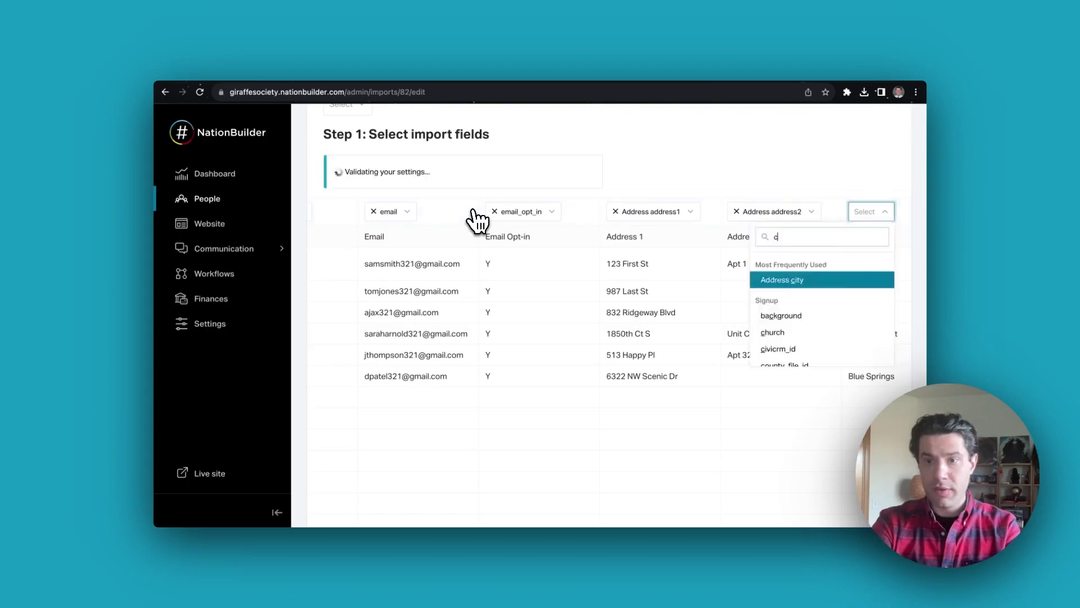
pyautogui.press('BackSpace')
pyautogui.press('BackSpace')
pyautogui.press('BackSpace')
pyautogui.write('it')
pyautogui.press('Return')
pyautogui.press('Tab')
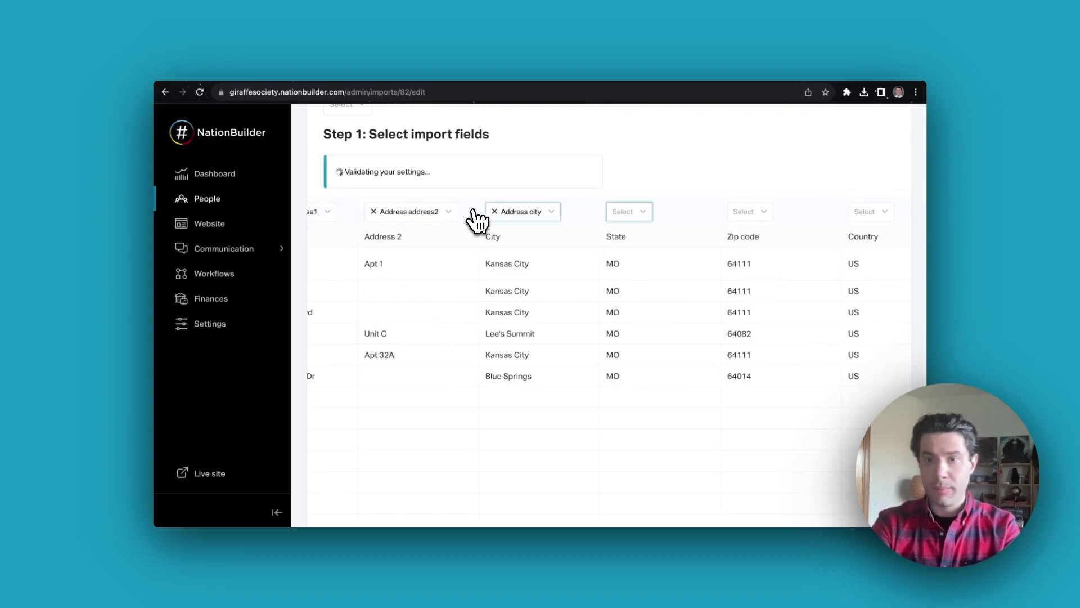
pyautogui.write('state')
pyautogui.press('Return')
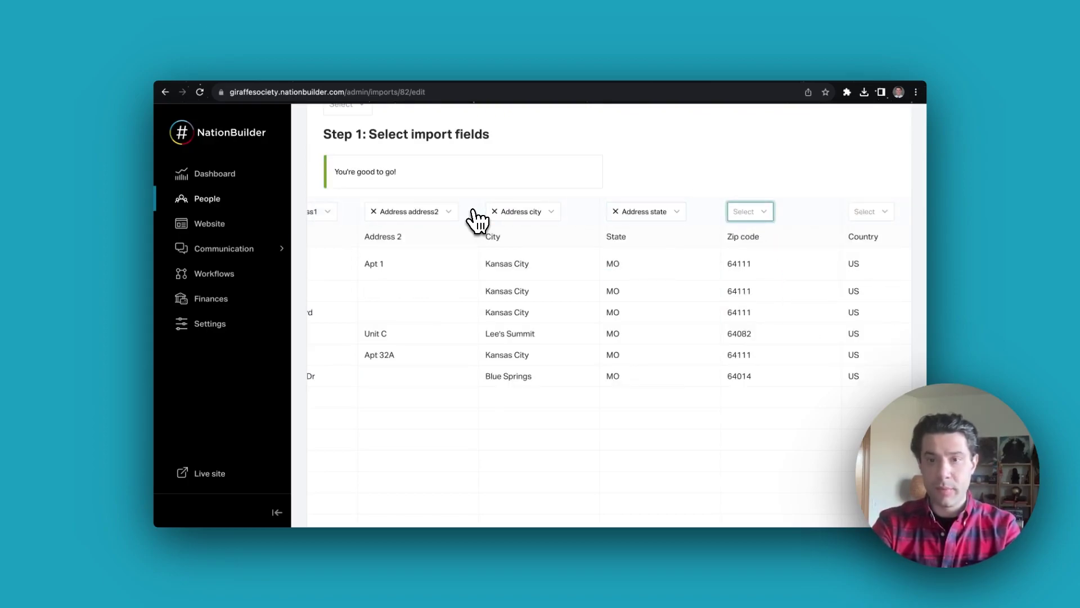
pyautogui.write('zip')
pyautogui.press('Return')
pyautogui.press('Tab')
pyautogui.write('countr')
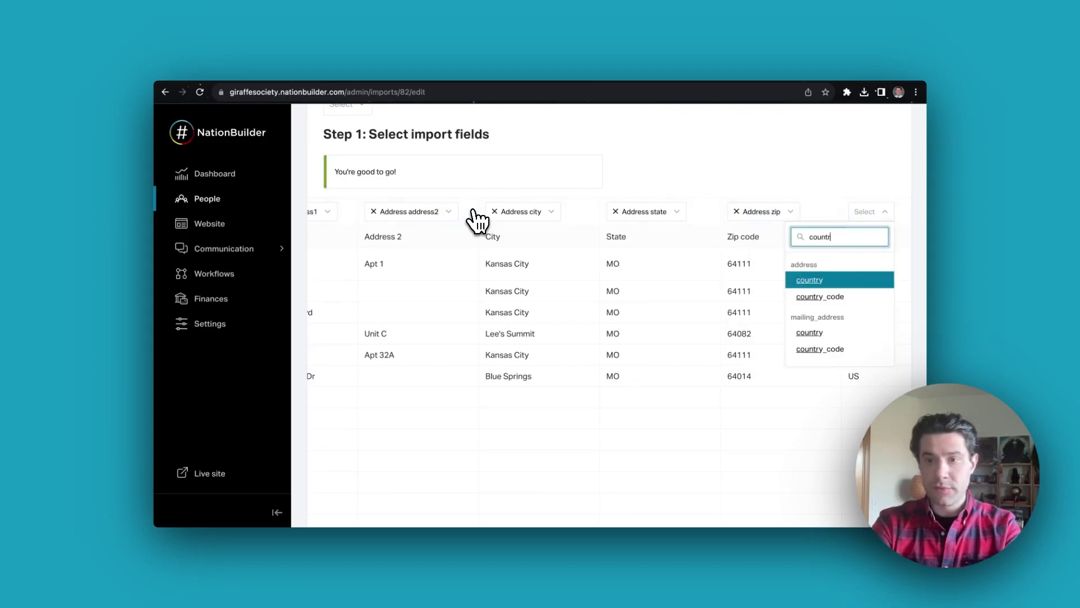
pyautogui.click(817, 296)
pyautogui.write('tag')
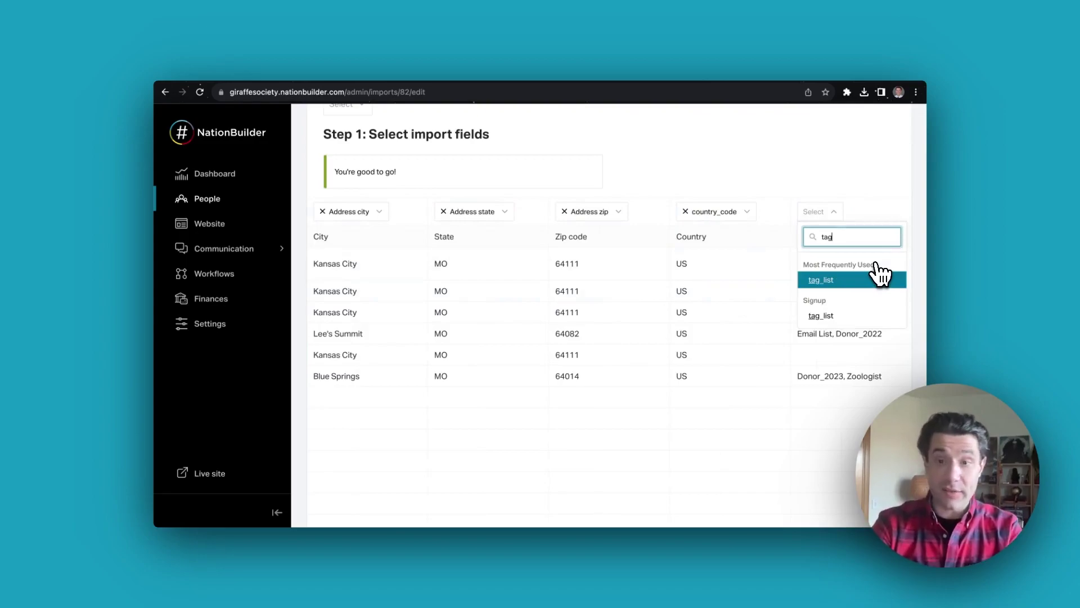
pyautogui.click(879, 277)
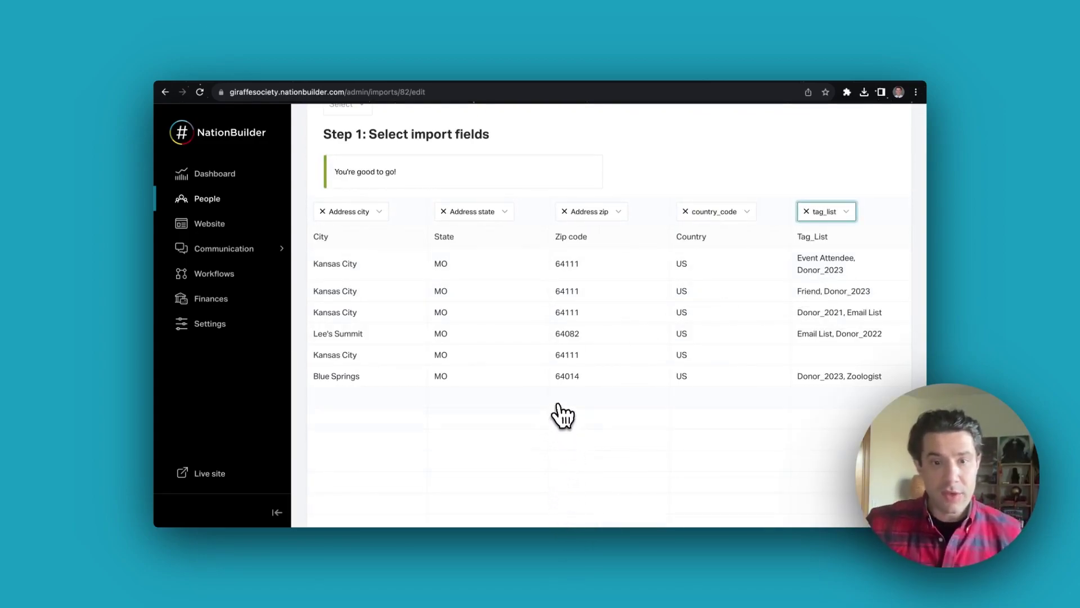
# - Set the import to add everyone as Prospects and start the import
pyautogui.scroll(-8, 563, 415)
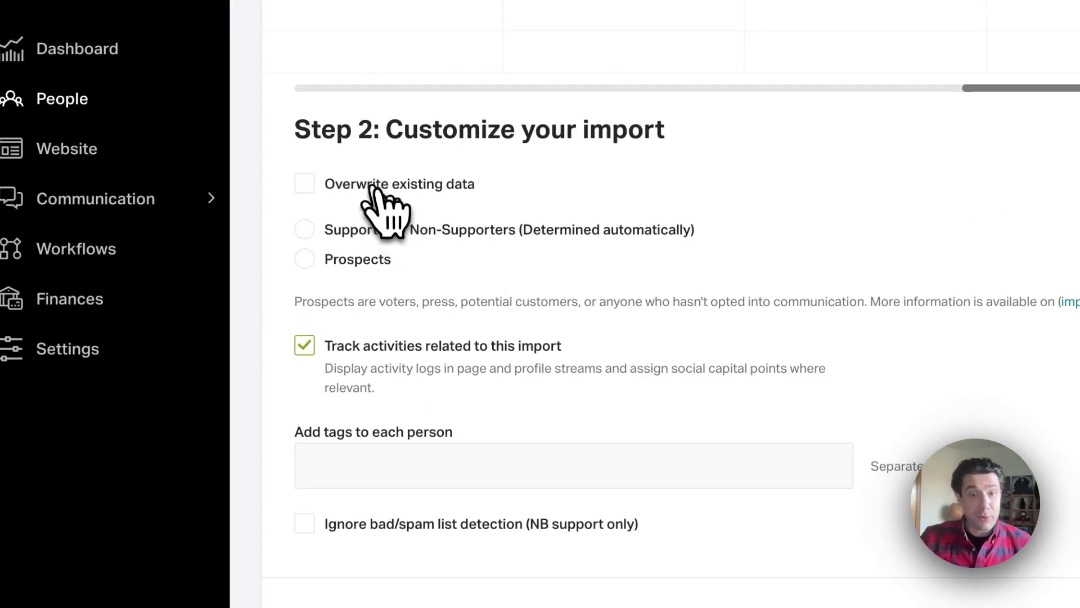
pyautogui.click(347, 232)
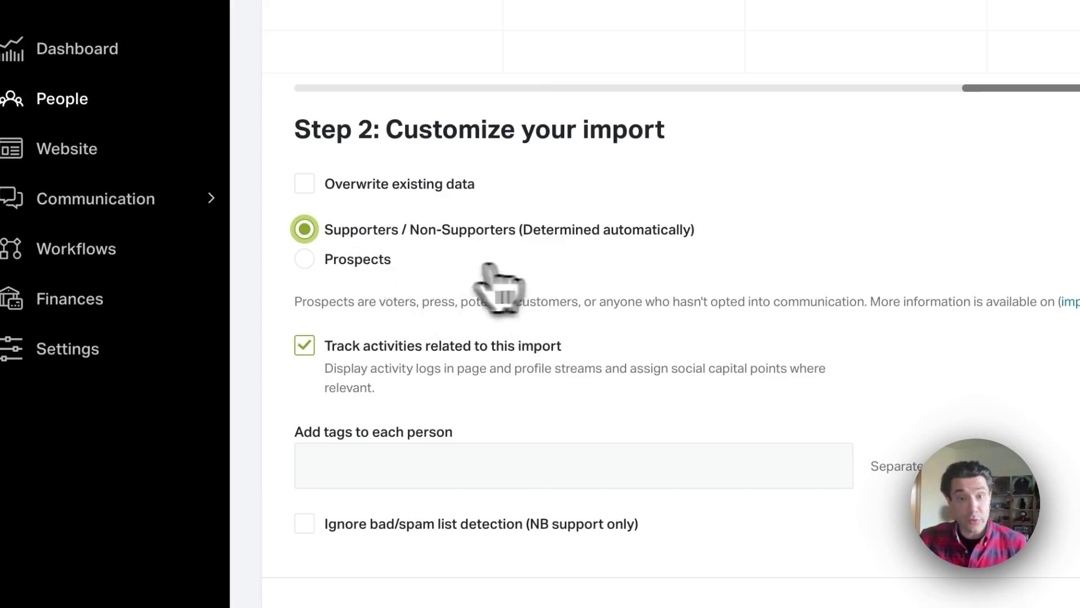
pyautogui.click(371, 260)
pyautogui.scroll(-3, 494, 289)
pyautogui.click(376, 470)
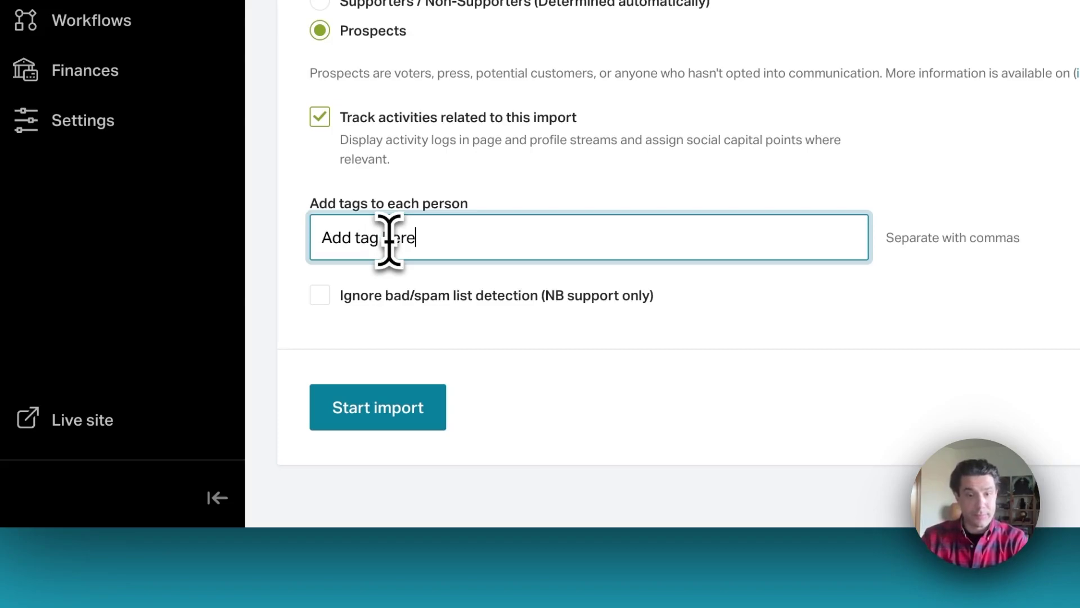
pyautogui.scroll(1, 388, 239)
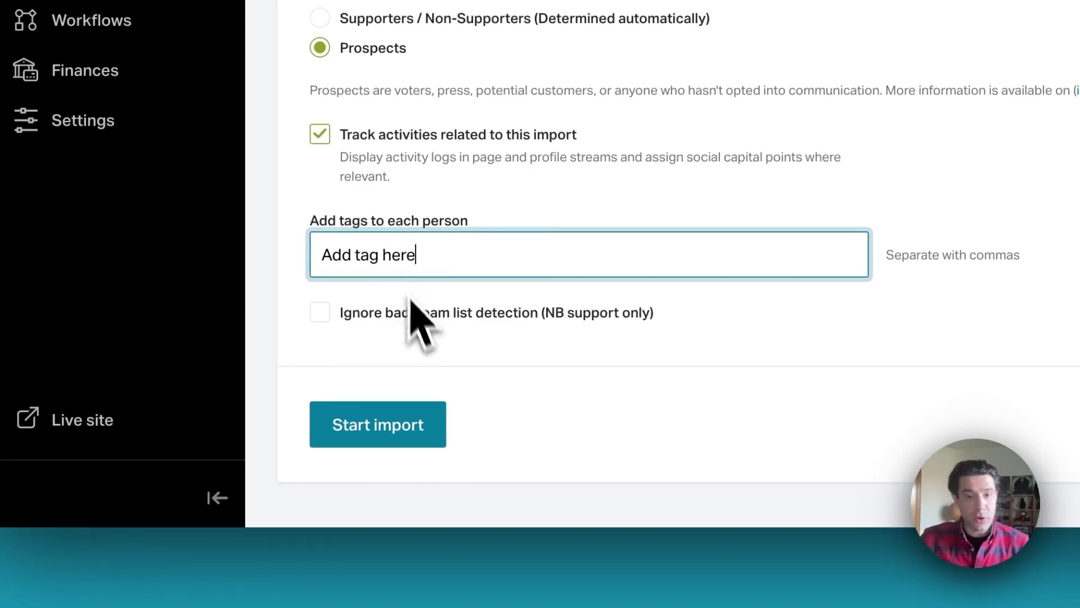
pyautogui.click(378, 423)
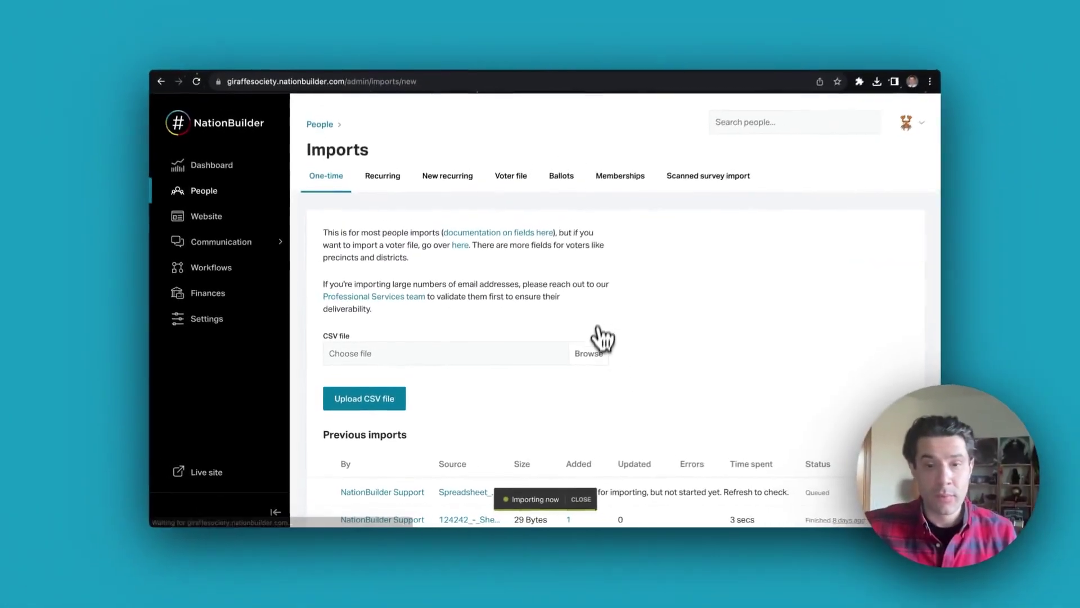
# - Reload the imports page and confirm the spreadsheet import finished with 6 people added, 0 updated
pyautogui.scroll(-5, 593, 326)
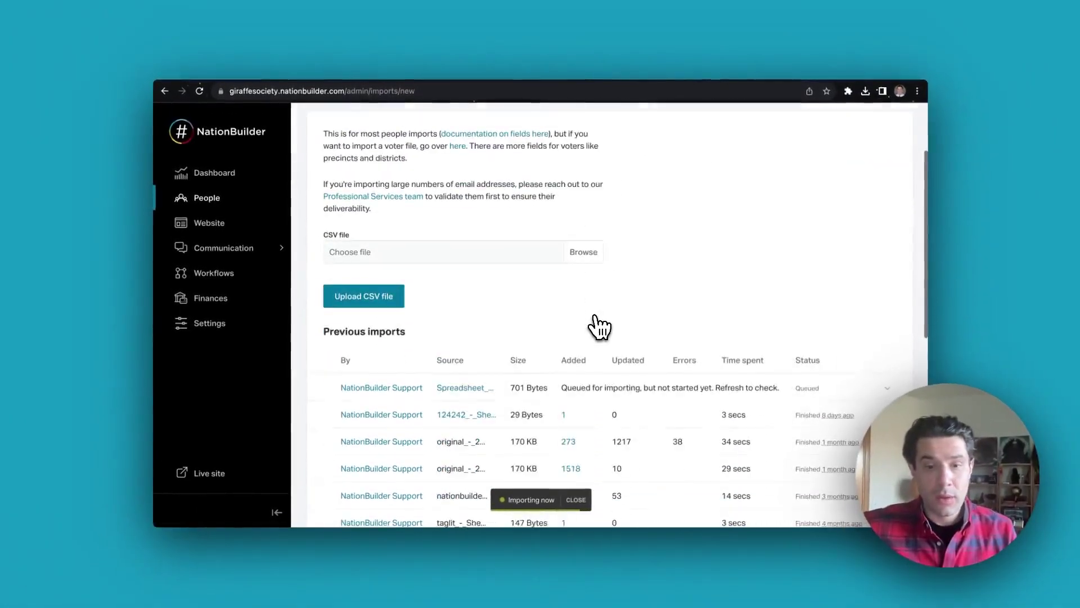
pyautogui.scroll(5, 591, 321)
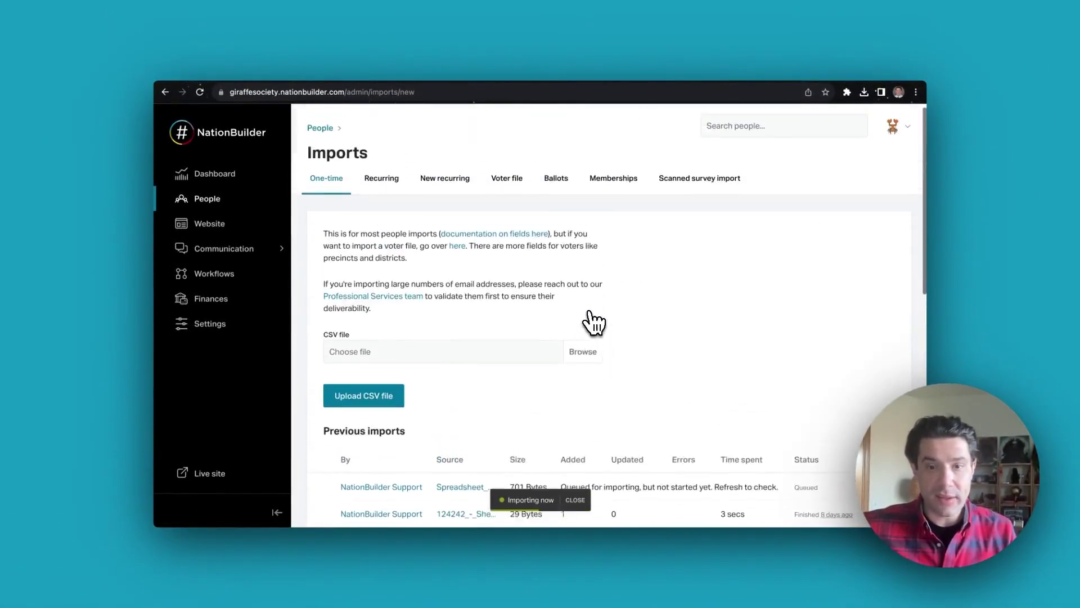
pyautogui.scroll(-4, 592, 322)
pyautogui.scroll(2, 592, 320)
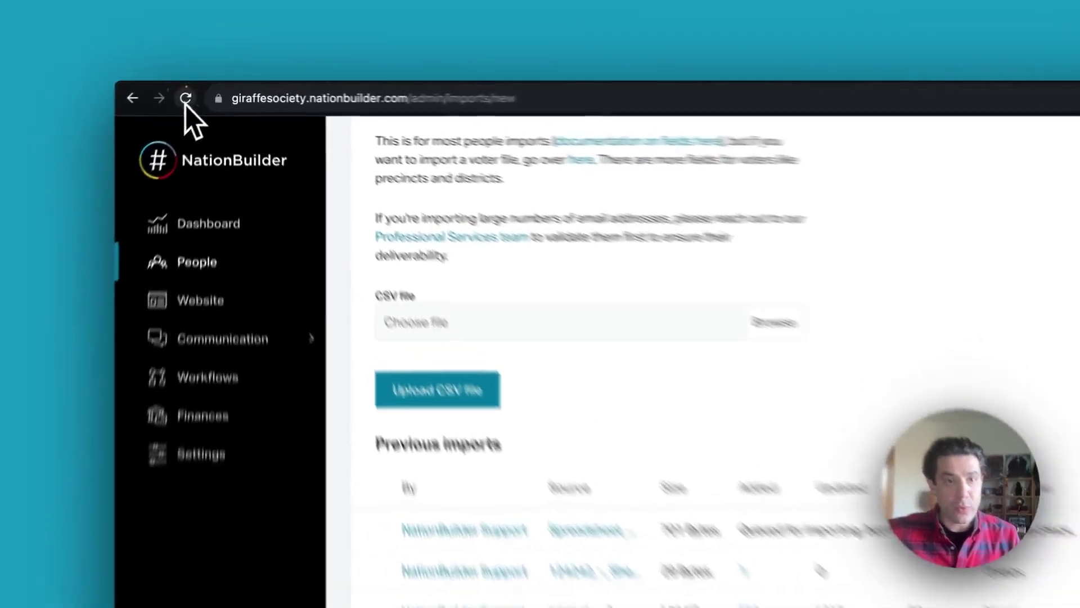
pyautogui.click(200, 92)
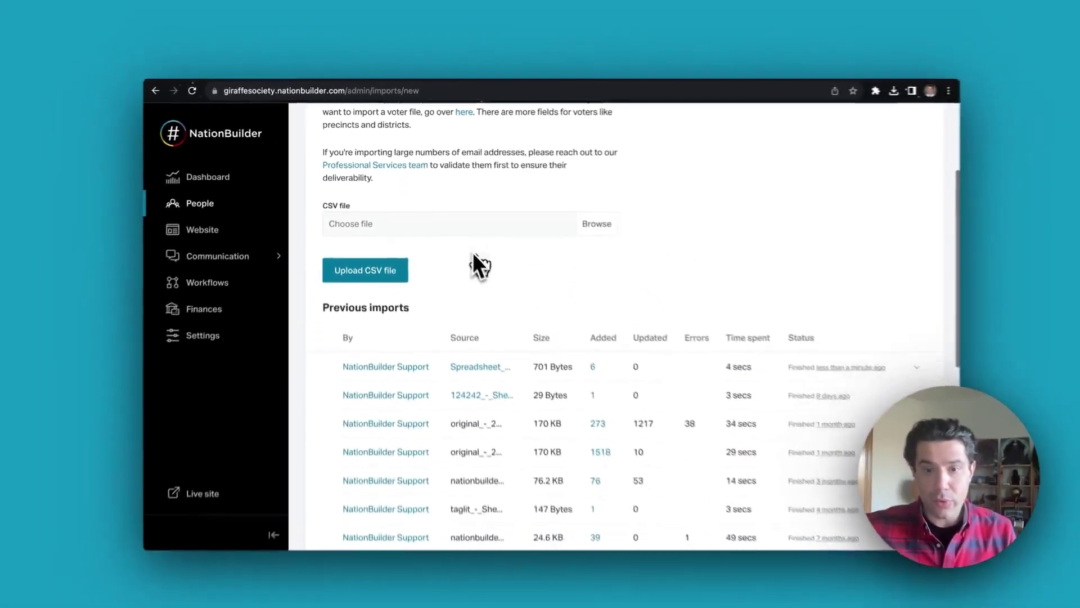
pyautogui.scroll(-2, 474, 252)
pyautogui.scroll(2, 476, 247)
pyautogui.scroll(1, 477, 246)
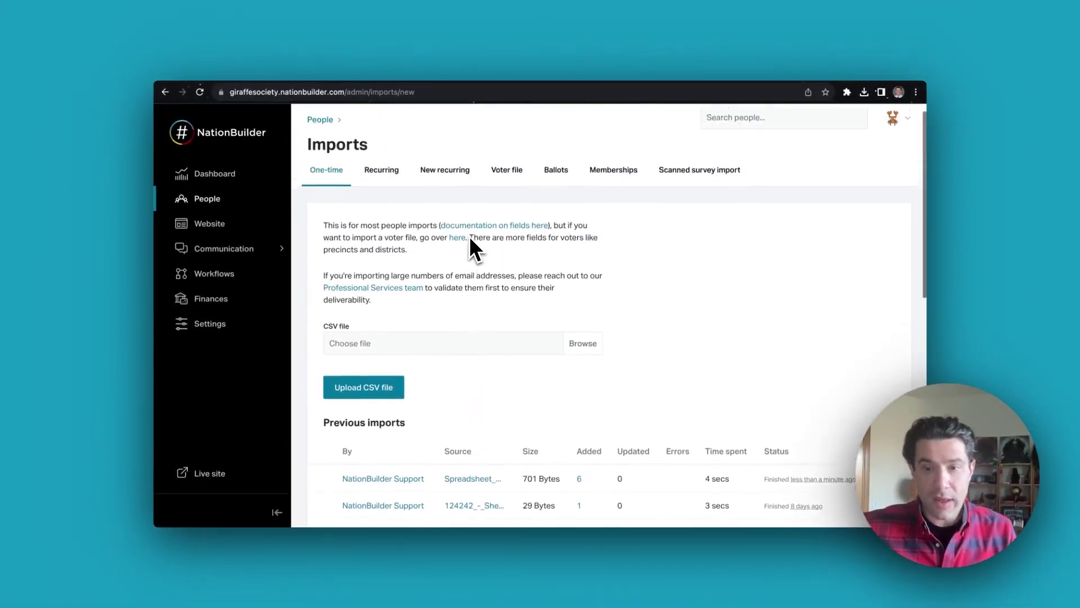
pyautogui.scroll(1, 470, 238)
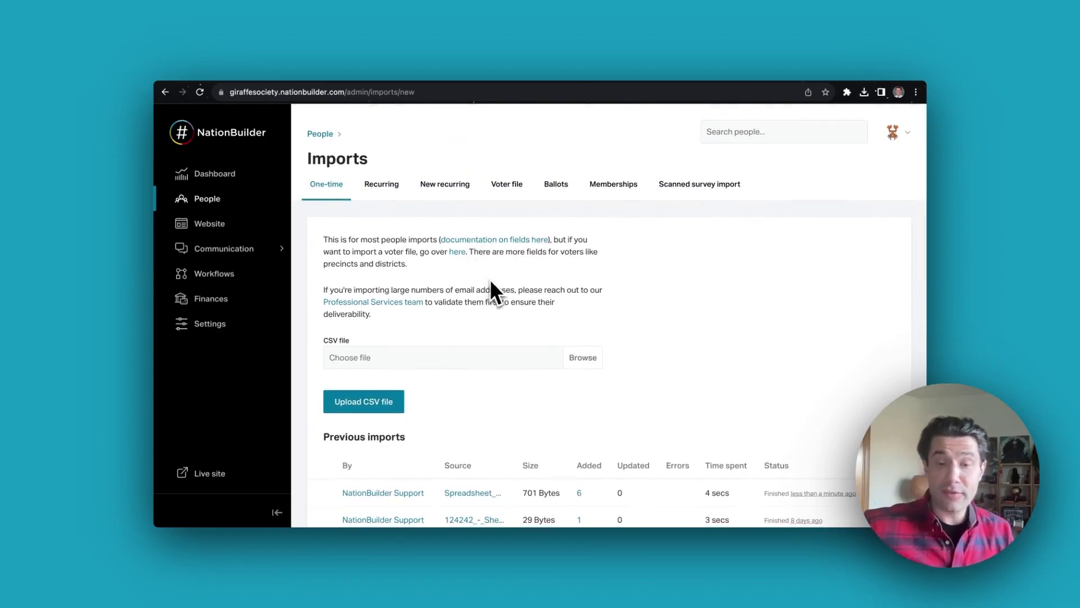